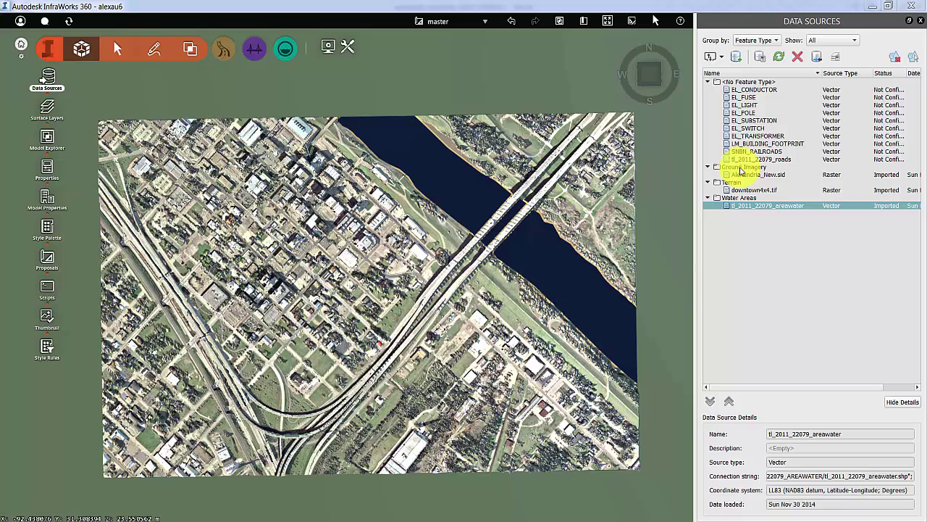
Open the configuration of the LM_BUILDING_FOOTPRINT data source and set its type to Buildings
{"action": "left_click", "coordinate": [762, 143]}
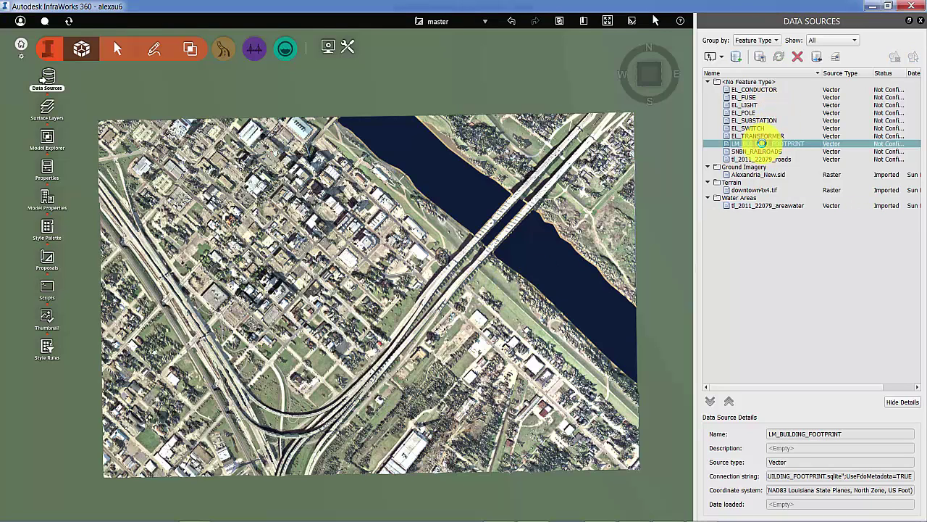
{"action": "double_click", "coordinate": [762, 144]}
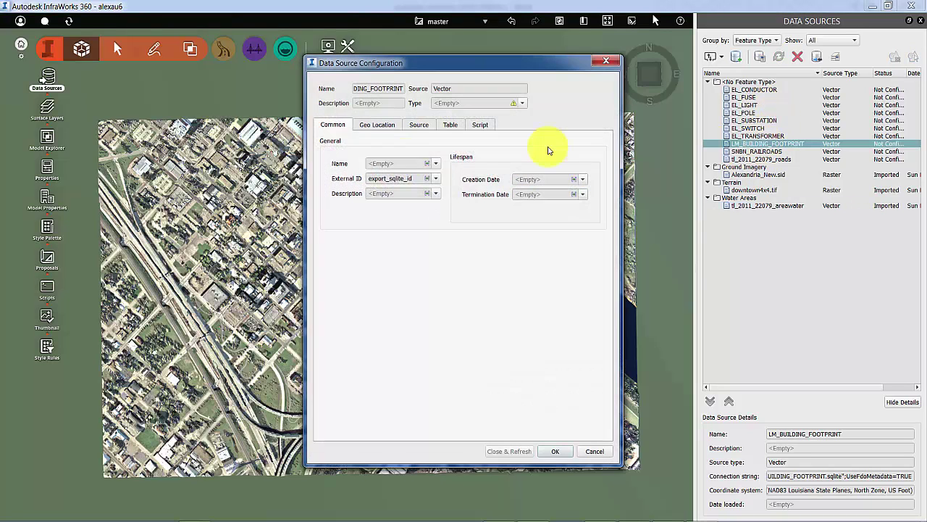
{"action": "left_click", "coordinate": [523, 105]}
{"action": "left_click", "coordinate": [471, 135]}
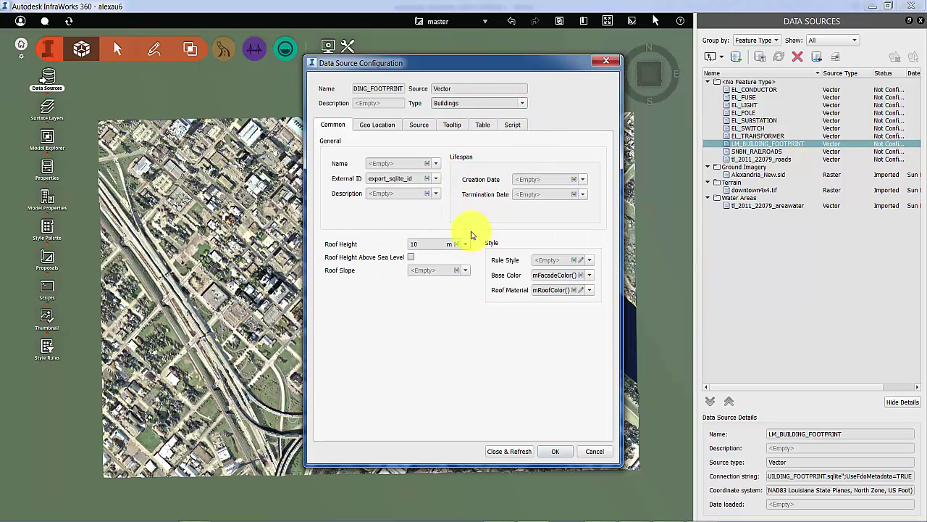
{"action": "left_click", "coordinate": [584, 261]}
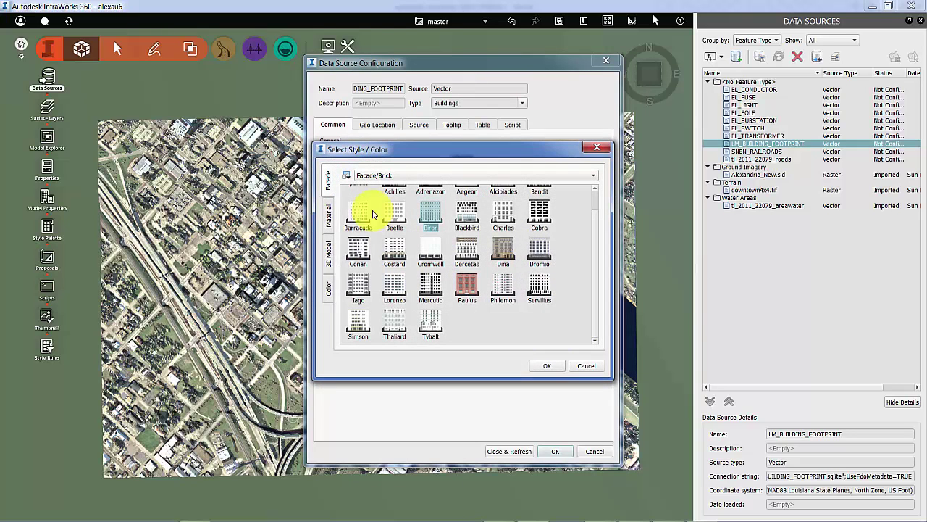
{"action": "left_click", "coordinate": [331, 218]}
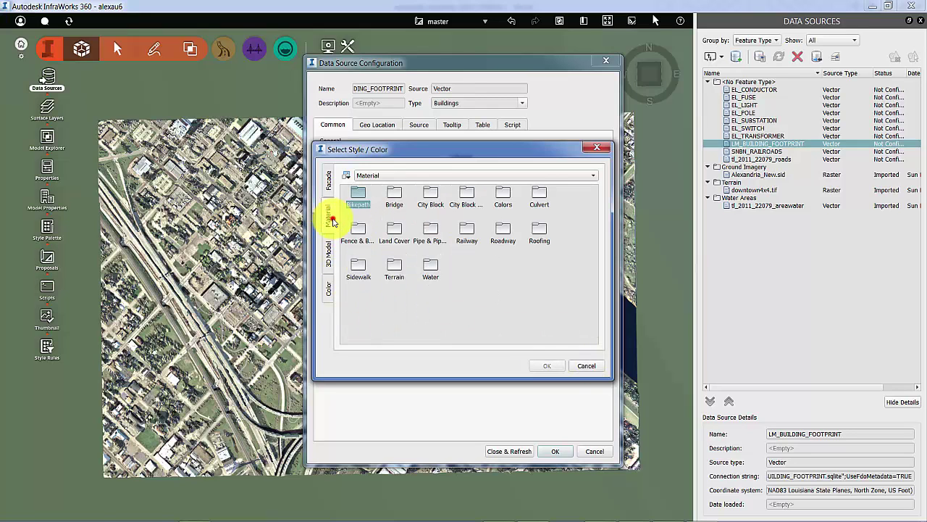
{"action": "left_click", "coordinate": [329, 176]}
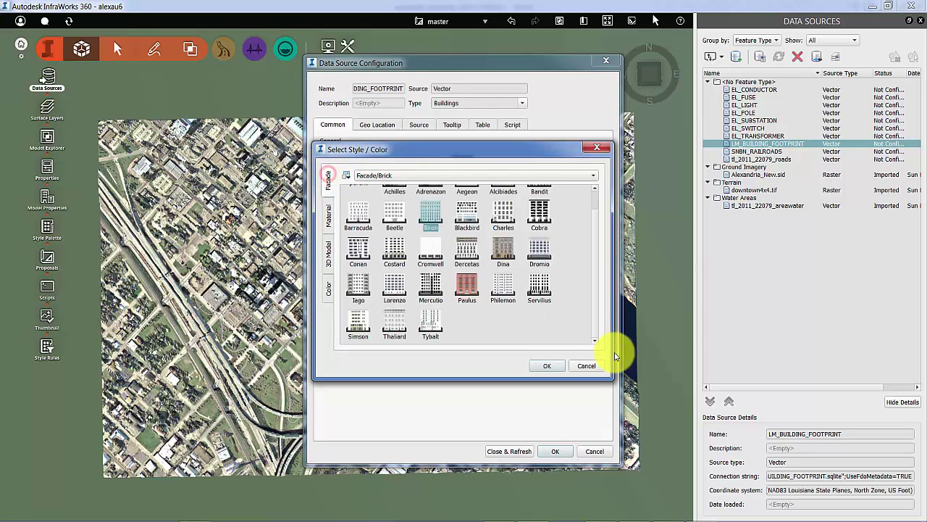
{"action": "left_click", "coordinate": [586, 365]}
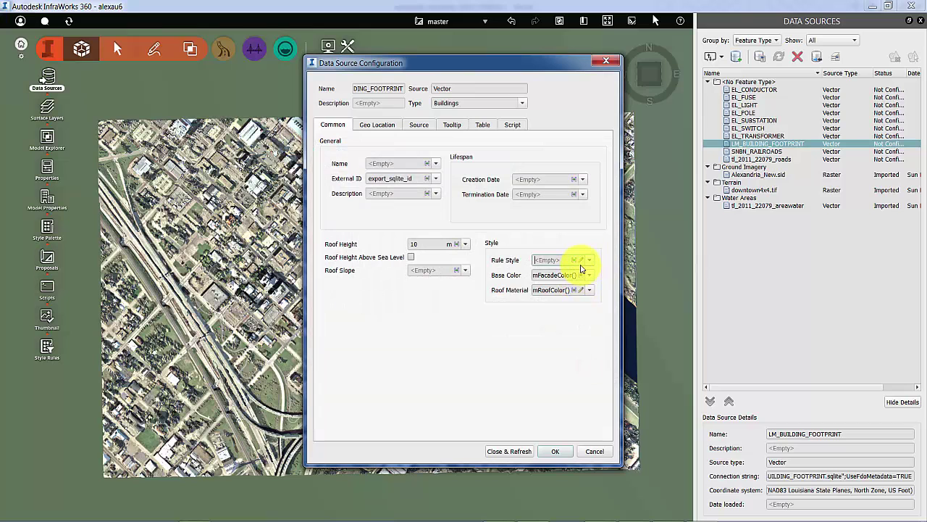
{"action": "left_click", "coordinate": [582, 259]}
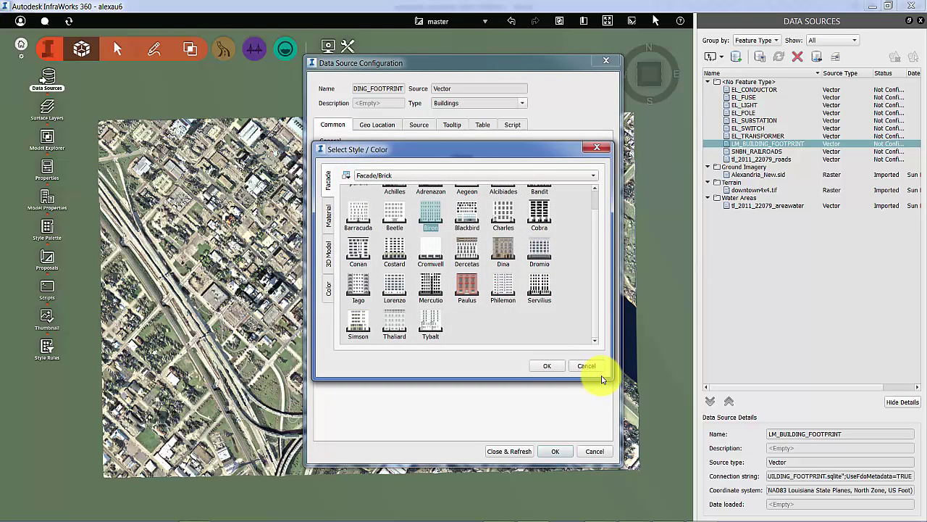
{"action": "left_click", "coordinate": [588, 366]}
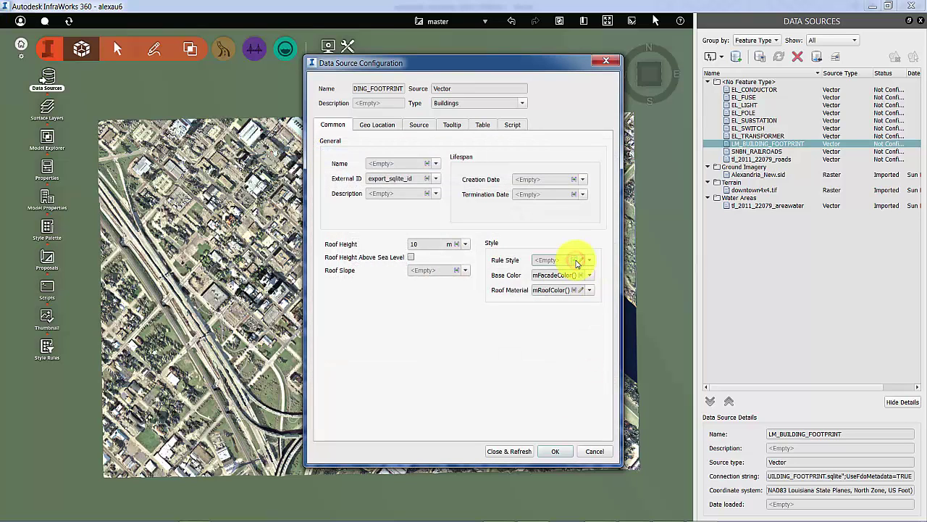
{"action": "left_click", "coordinate": [579, 262]}
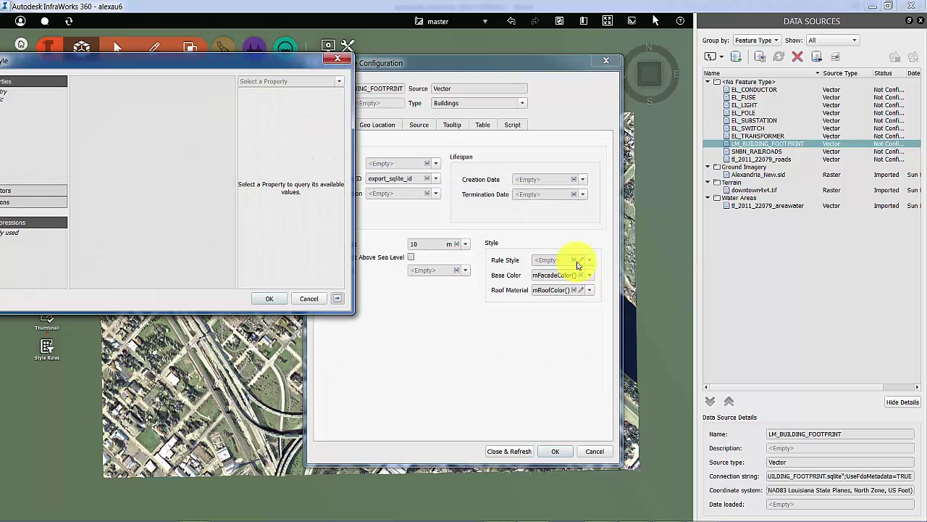
{"action": "left_click", "coordinate": [306, 297]}
Set the buildings' Rule Style to randomFacadeStyle() and close the configuration with a refresh to import the footprints
{"action": "left_click", "coordinate": [590, 261]}
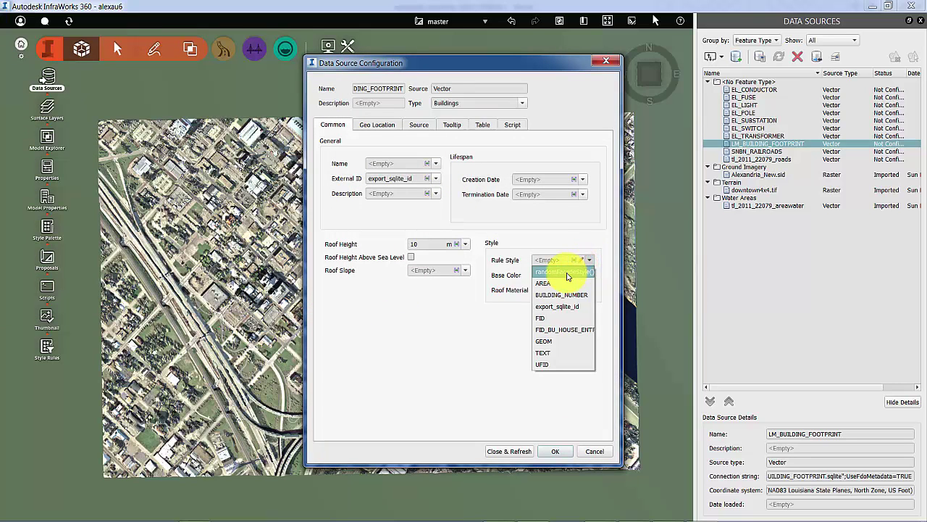
{"action": "left_click", "coordinate": [568, 273]}
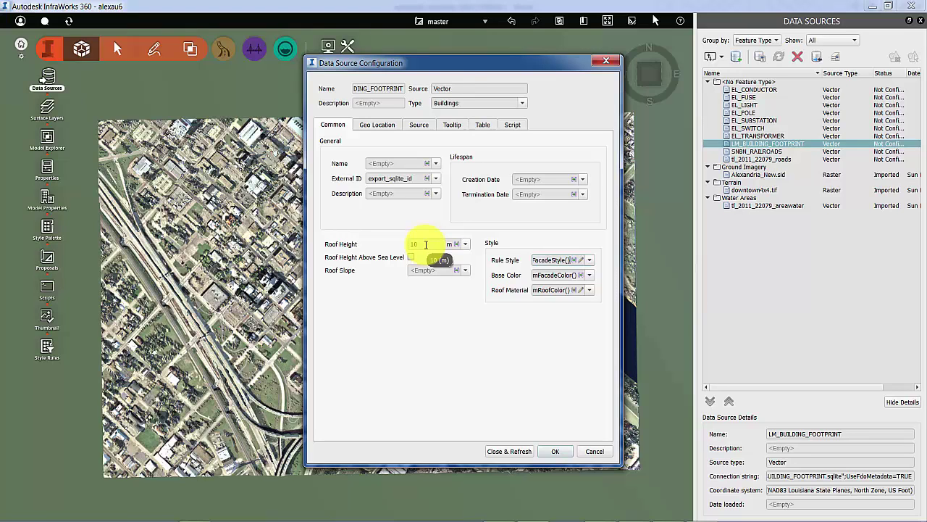
{"action": "left_click", "coordinate": [518, 451]}
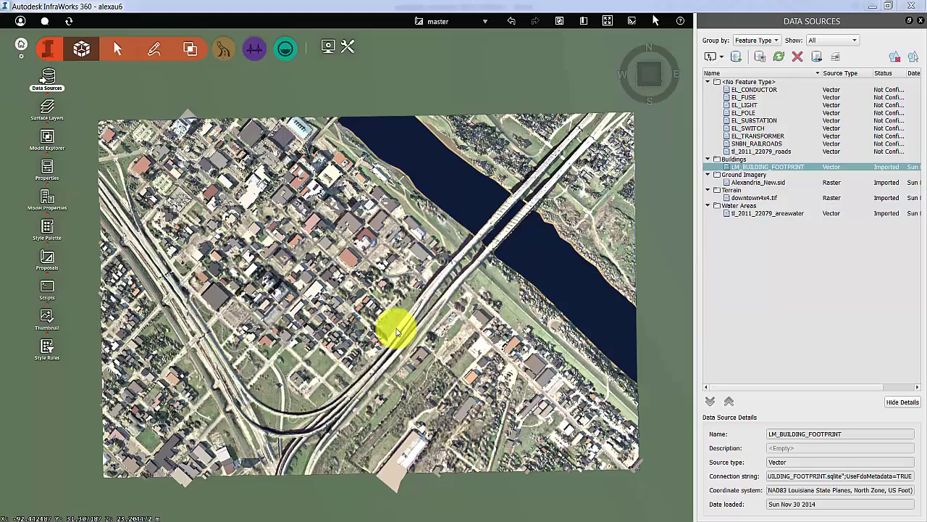
Edit the long white-roofed building in the downtown block and lower its roof height to ground level
{"action": "middle_click_drag", "start_coordinate": [398, 333], "coordinate": [375, 239]}
{"action": "scroll", "coordinate": [290, 260], "scroll_direction": "up", "scroll_amount": 5}
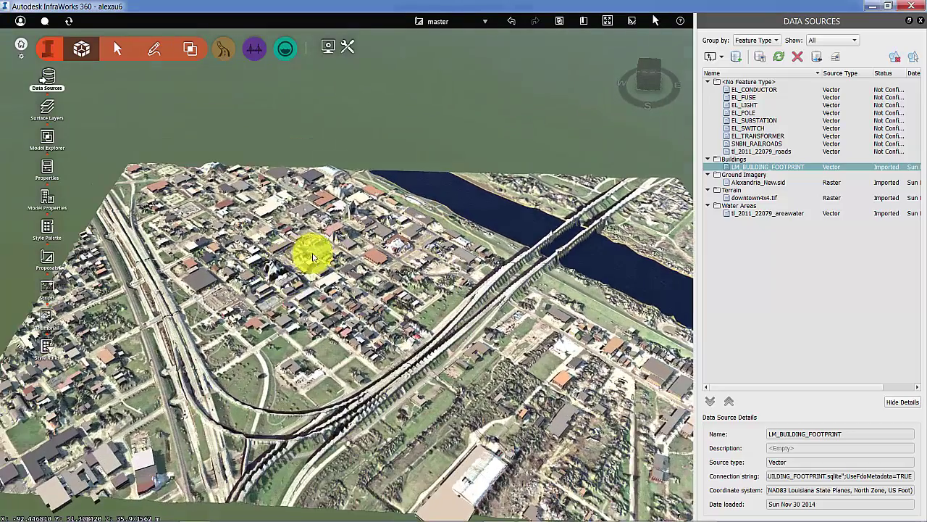
{"action": "scroll", "coordinate": [278, 288], "scroll_direction": "up", "scroll_amount": 5}
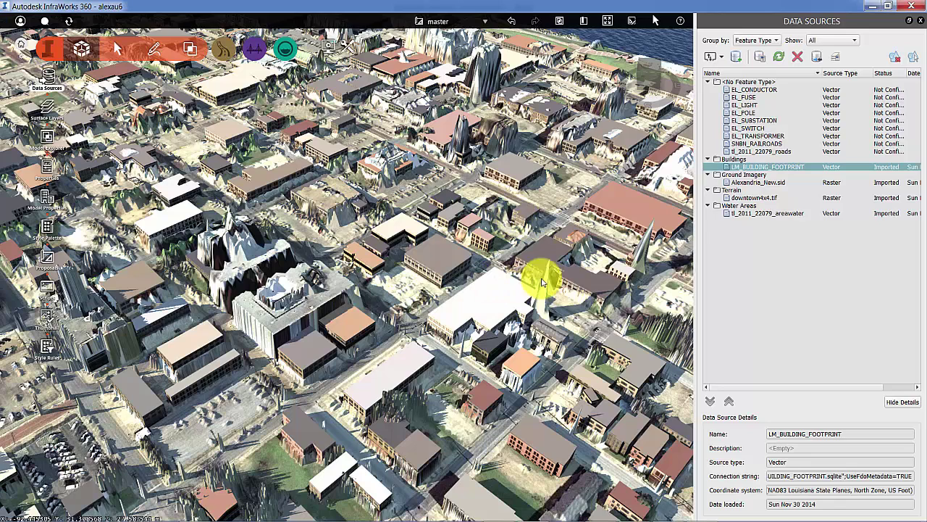
{"action": "left_click", "coordinate": [388, 378]}
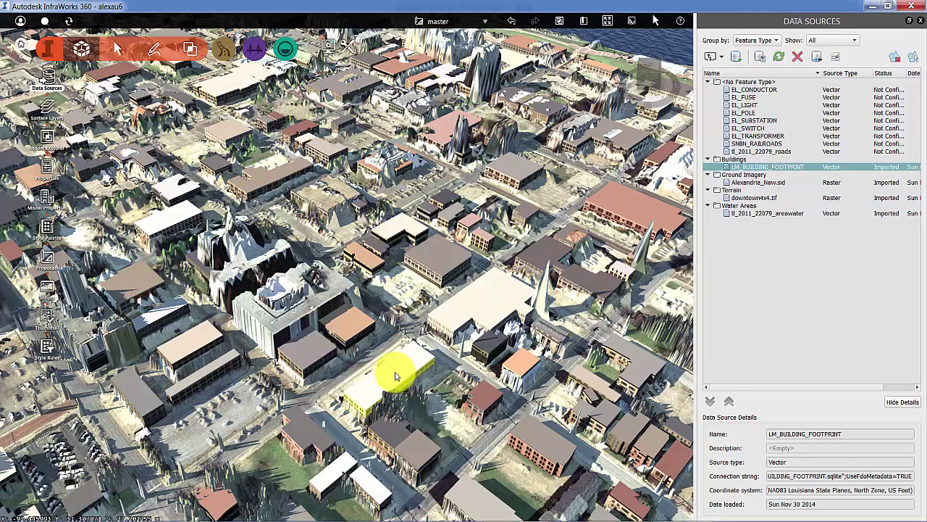
{"action": "right_click", "coordinate": [394, 371]}
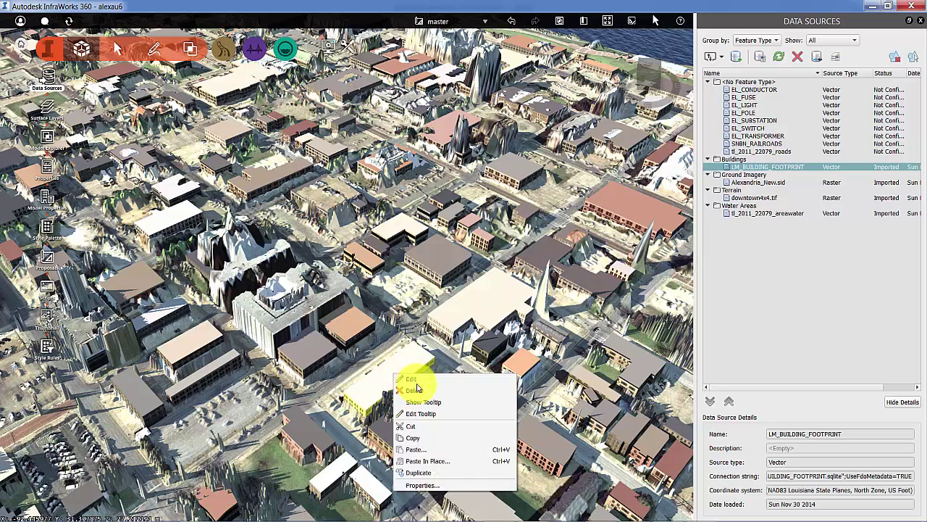
{"action": "left_click", "coordinate": [412, 379]}
{"action": "left_click", "coordinate": [390, 371]}
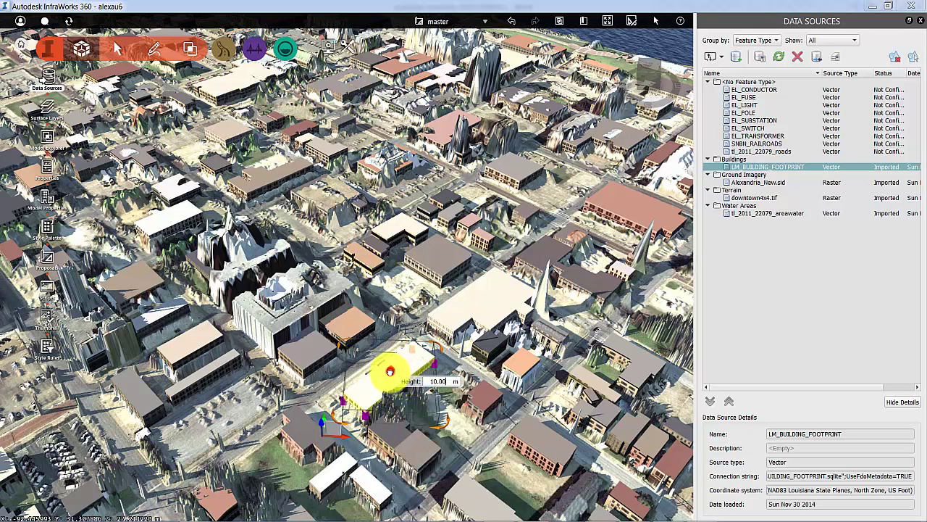
{"action": "left_click_drag", "start_coordinate": [390, 374], "coordinate": [392, 385]}
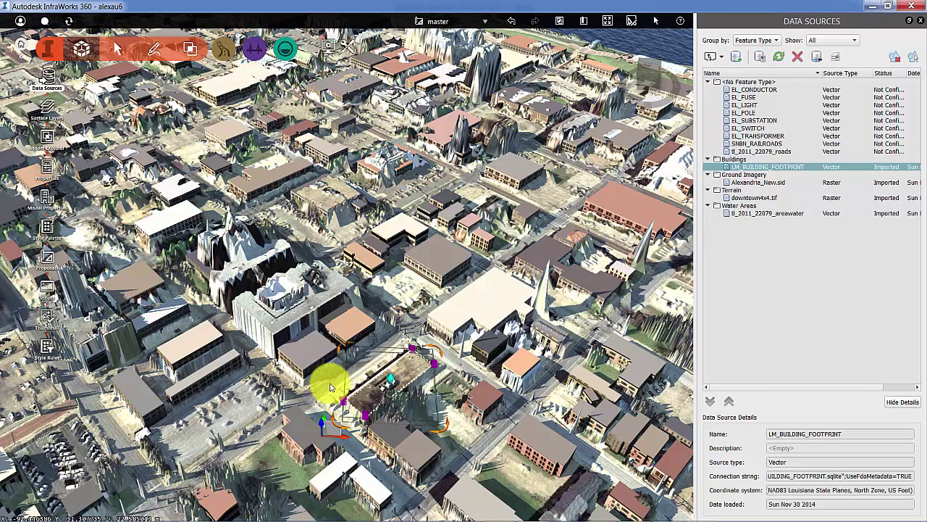
{"action": "left_click", "coordinate": [326, 391]}
{"action": "left_click_drag", "start_coordinate": [331, 393], "coordinate": [386, 374]}
Lower the small light-roofed building west of the large central building and raise its taller neighbour above the terrain spikes
{"action": "middle_click_drag", "start_coordinate": [388, 375], "coordinate": [263, 290]}
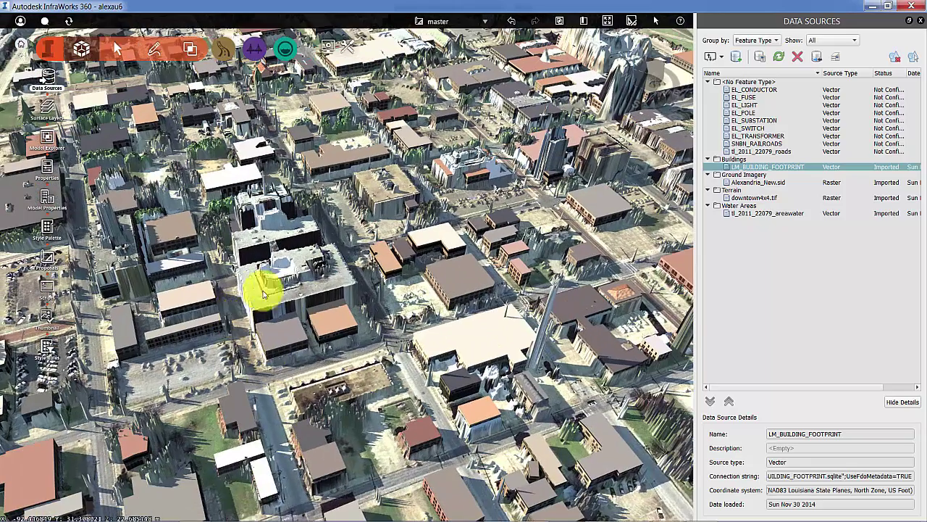
{"action": "left_click", "coordinate": [194, 296]}
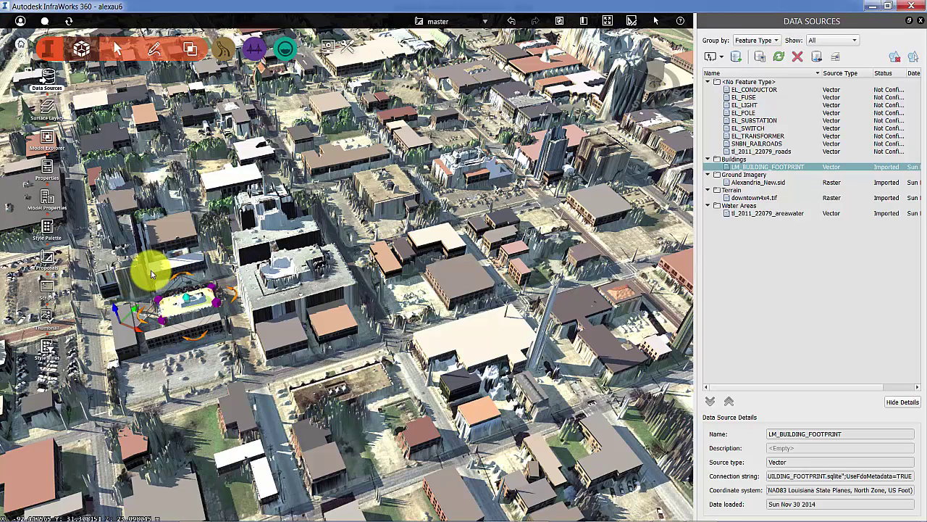
{"action": "left_click_drag", "start_coordinate": [149, 275], "coordinate": [121, 239]}
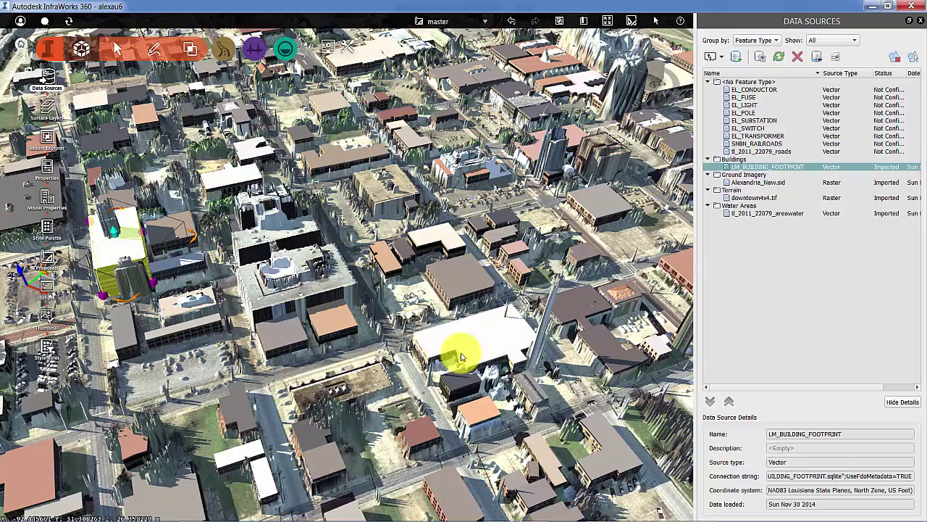
Raise the roof of the sunken building north of the open-roofed block above the terrain surface, and deselect it
{"action": "middle_click_drag", "start_coordinate": [377, 227], "coordinate": [502, 213]}
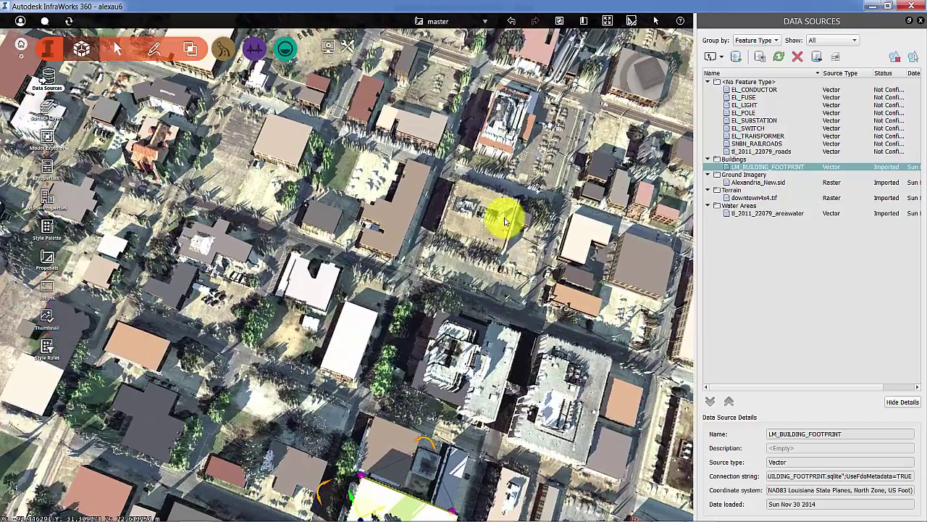
{"action": "left_click", "coordinate": [500, 150]}
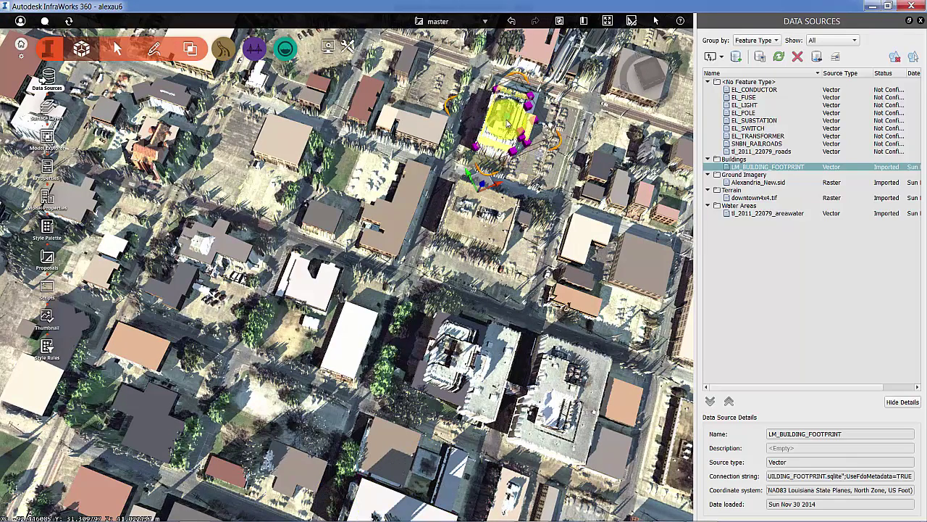
{"action": "left_click_drag", "start_coordinate": [508, 119], "coordinate": [511, 111]}
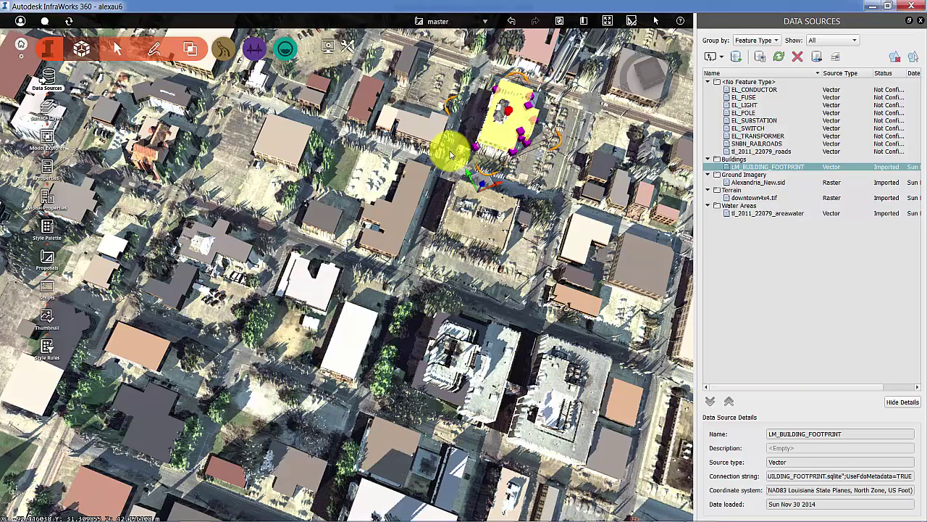
{"action": "left_click", "coordinate": [446, 174]}
Raise the large irregular building near the model's northern edge until its roof clears the distorted terrain
{"action": "left_click_drag", "start_coordinate": [331, 169], "coordinate": [427, 305]}
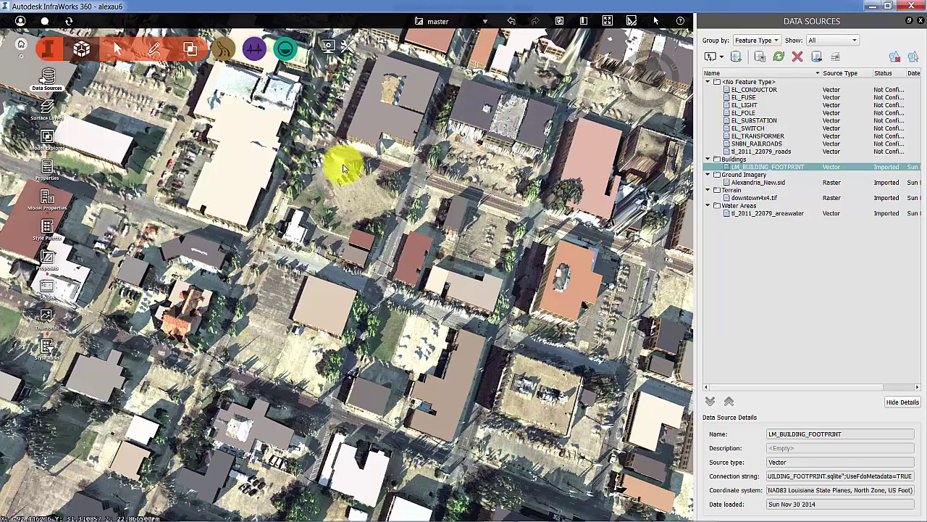
{"action": "left_click_drag", "start_coordinate": [322, 186], "coordinate": [341, 259]}
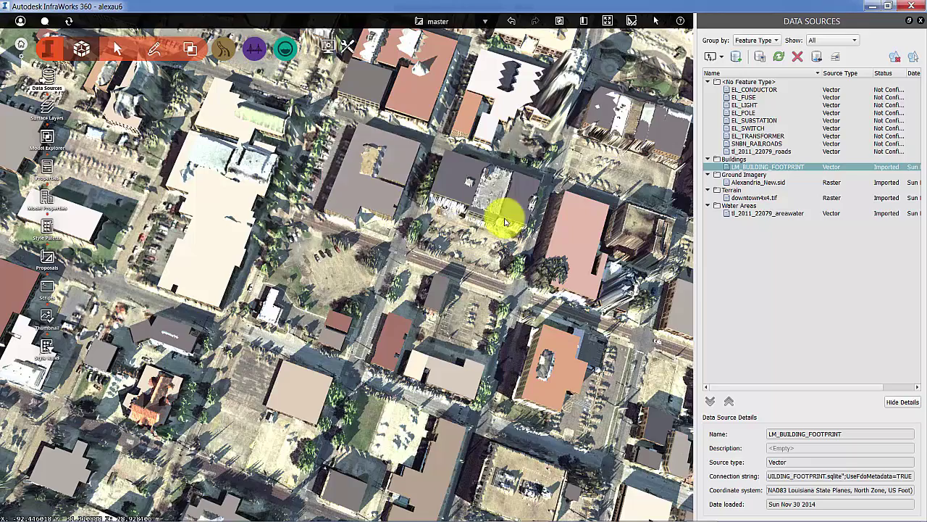
{"action": "left_click_drag", "start_coordinate": [341, 151], "coordinate": [497, 336]}
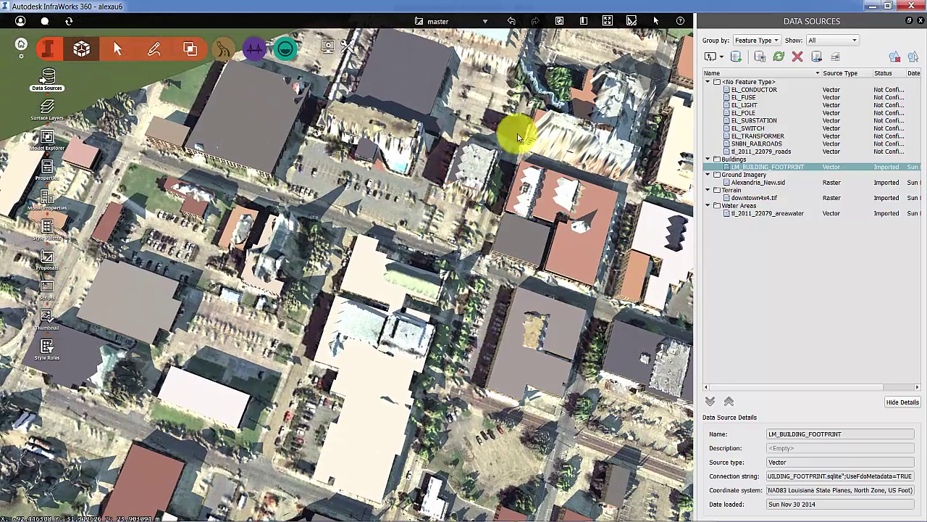
{"action": "left_click", "coordinate": [581, 106]}
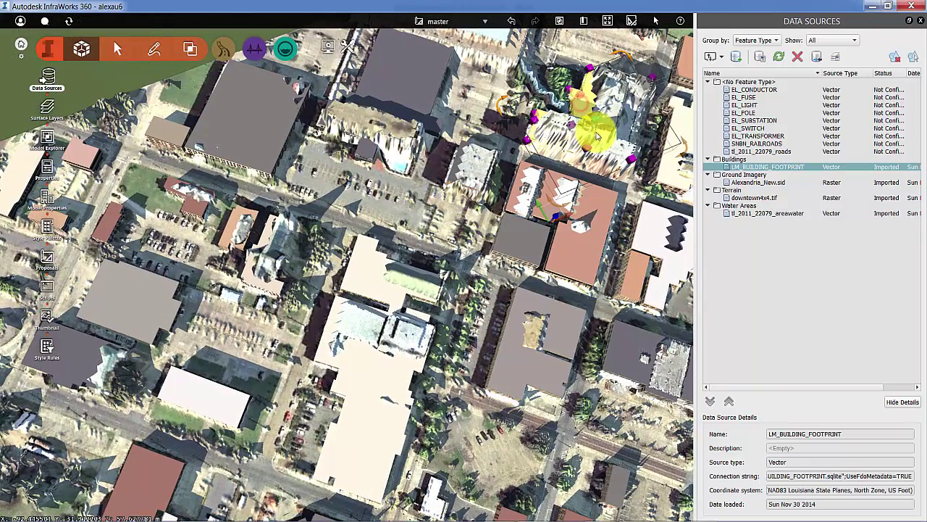
{"action": "left_click_drag", "start_coordinate": [594, 124], "coordinate": [608, 102]}
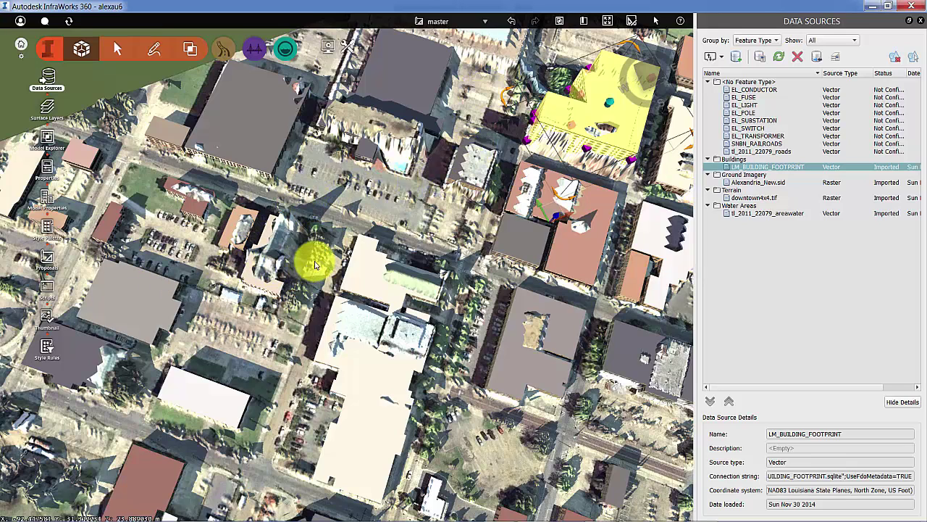
Raise the narrow building beside the parking lot above the terrain spikes, check it in perspective, and deselect it
{"action": "left_click", "coordinate": [255, 279]}
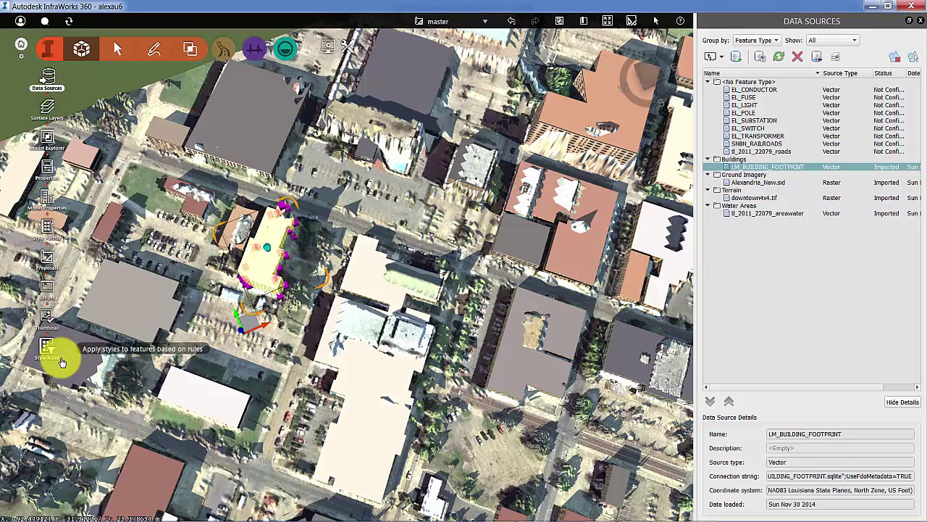
{"action": "left_click_drag", "start_coordinate": [271, 380], "coordinate": [282, 324]}
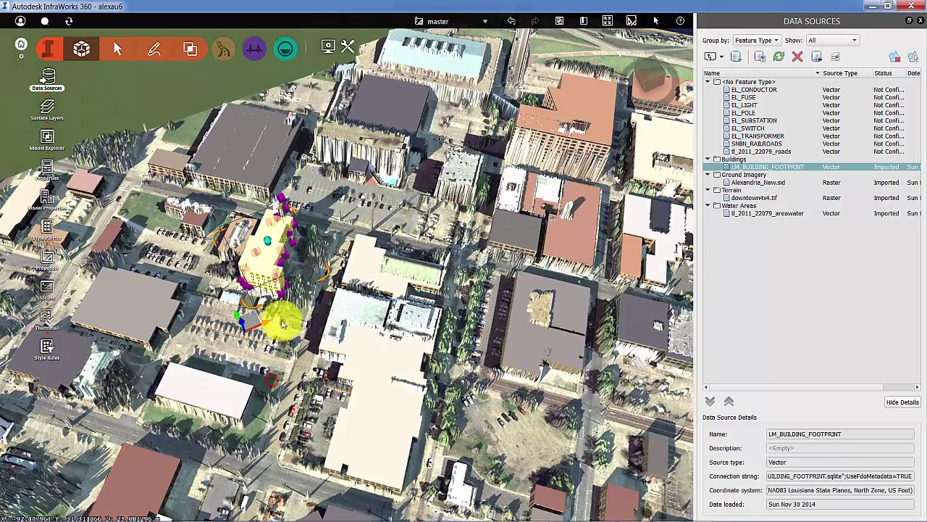
{"action": "middle_click_drag", "start_coordinate": [282, 323], "coordinate": [391, 269]}
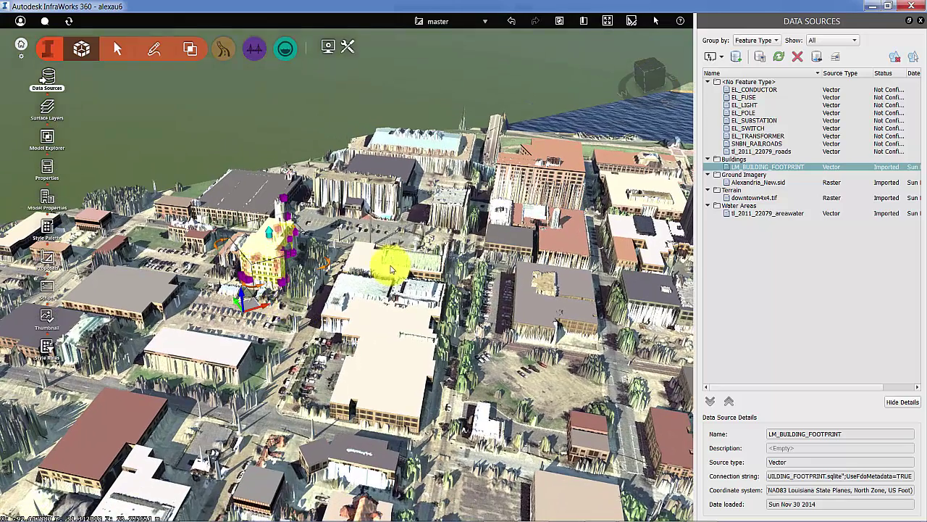
{"action": "left_click", "coordinate": [358, 229]}
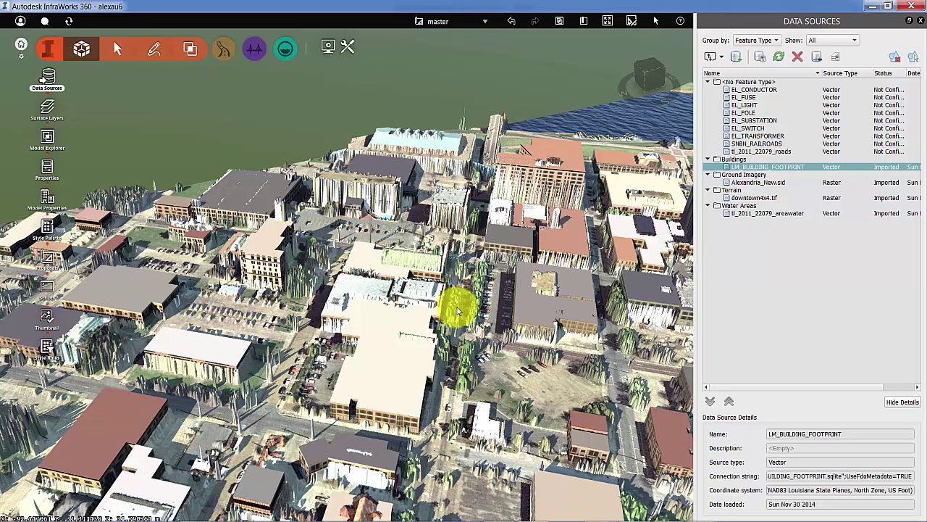
Raise the height of the narrow tower building beside the pink-roofed building to cover its terrain spikes
{"action": "left_click_drag", "start_coordinate": [270, 390], "coordinate": [526, 369]}
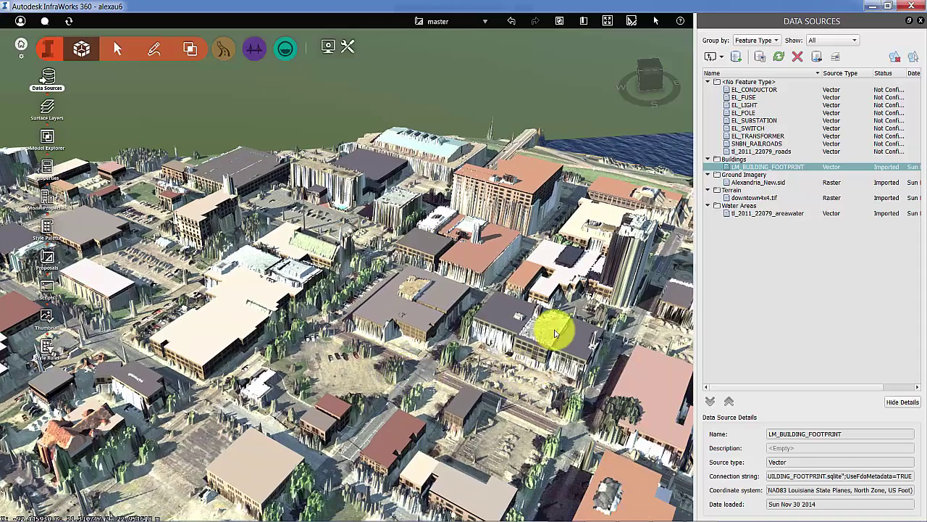
{"action": "left_click_drag", "start_coordinate": [602, 311], "coordinate": [513, 264]}
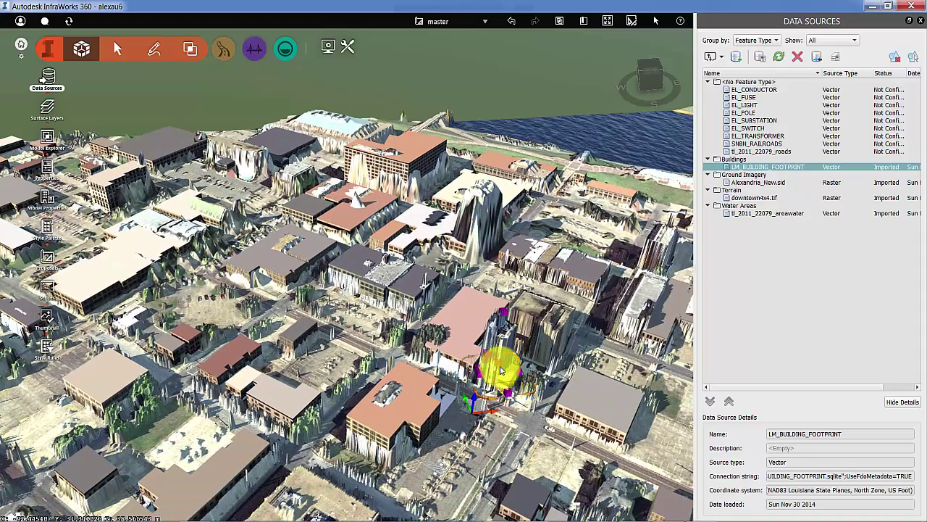
{"action": "left_click", "coordinate": [500, 366]}
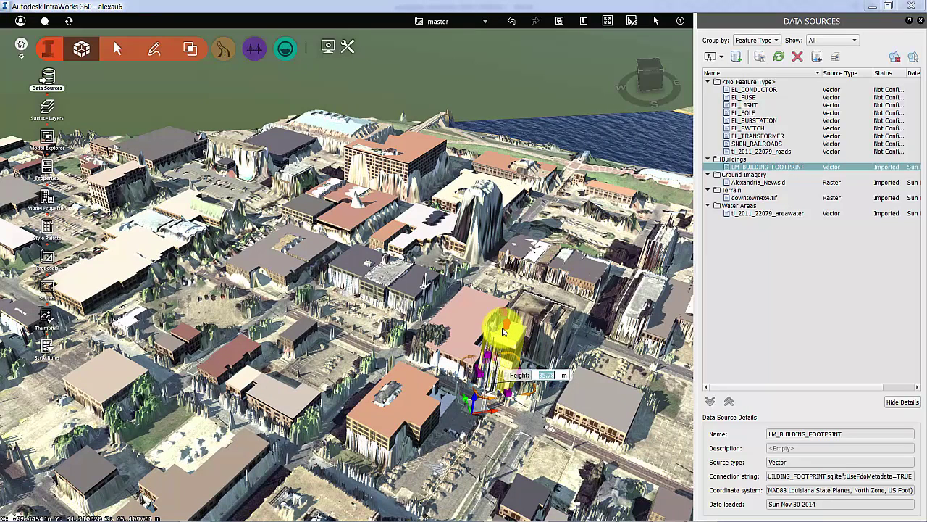